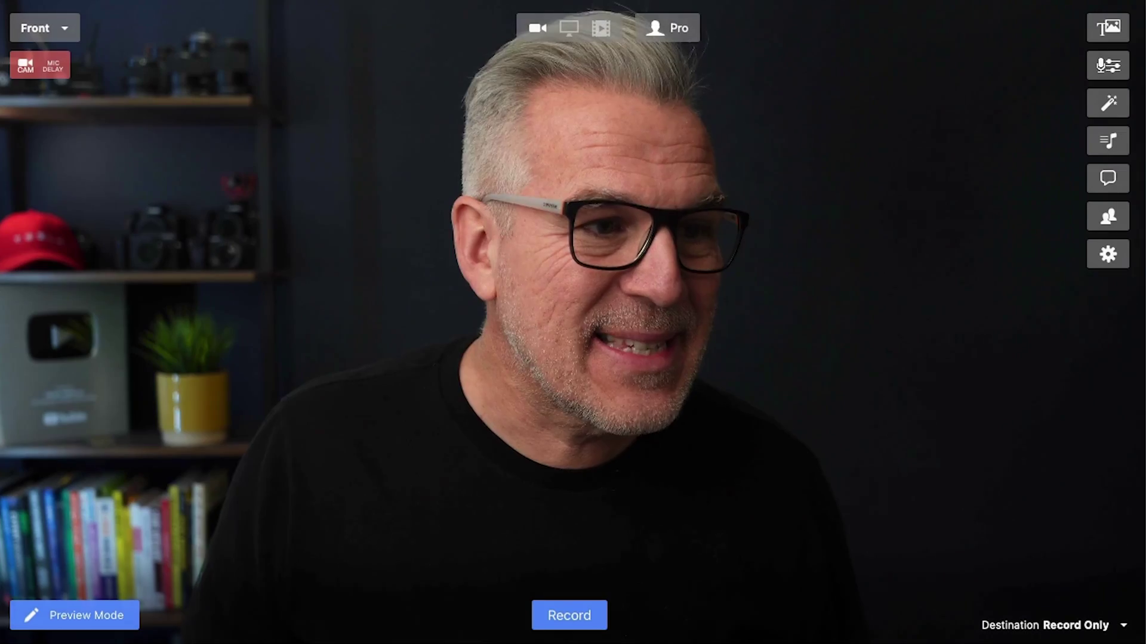
Preview the New Scene and Front camera angles and the animated Subscribe overlay
key("super+2")
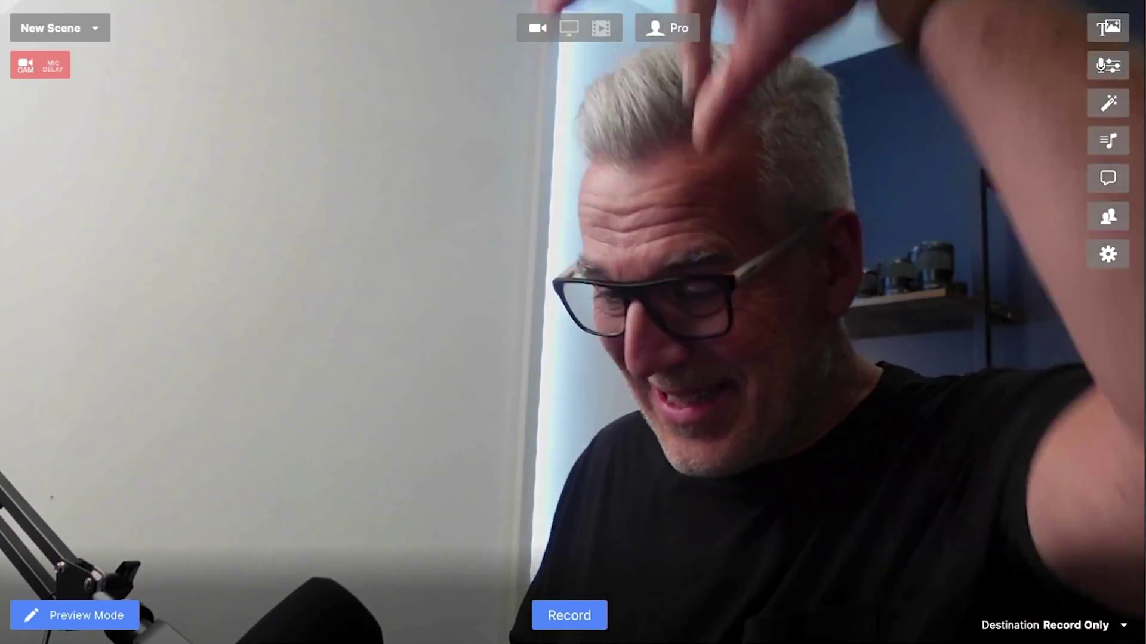
key("super+1")
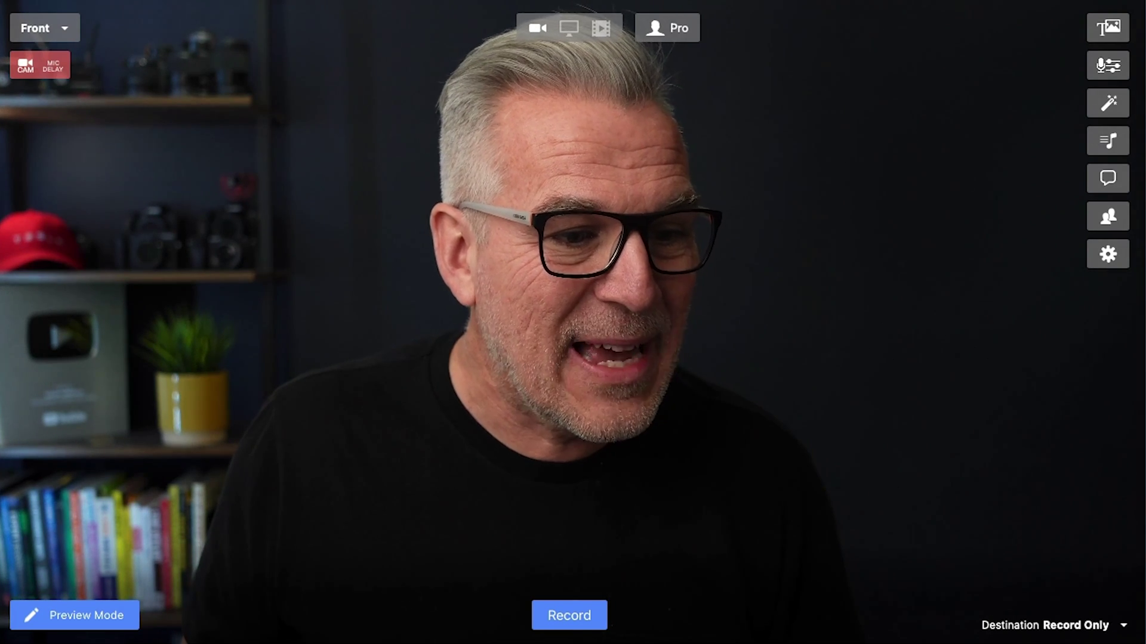
key("super+2")
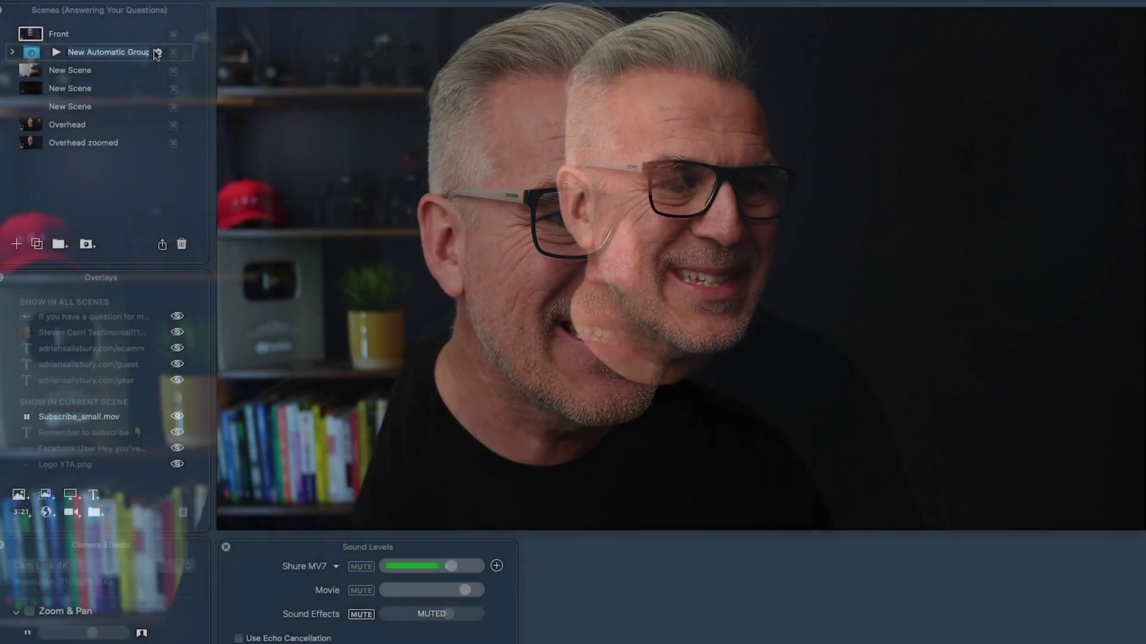
Keep the automatic group advancing to Next Scene and drag Front into the group
left_click(158, 53)
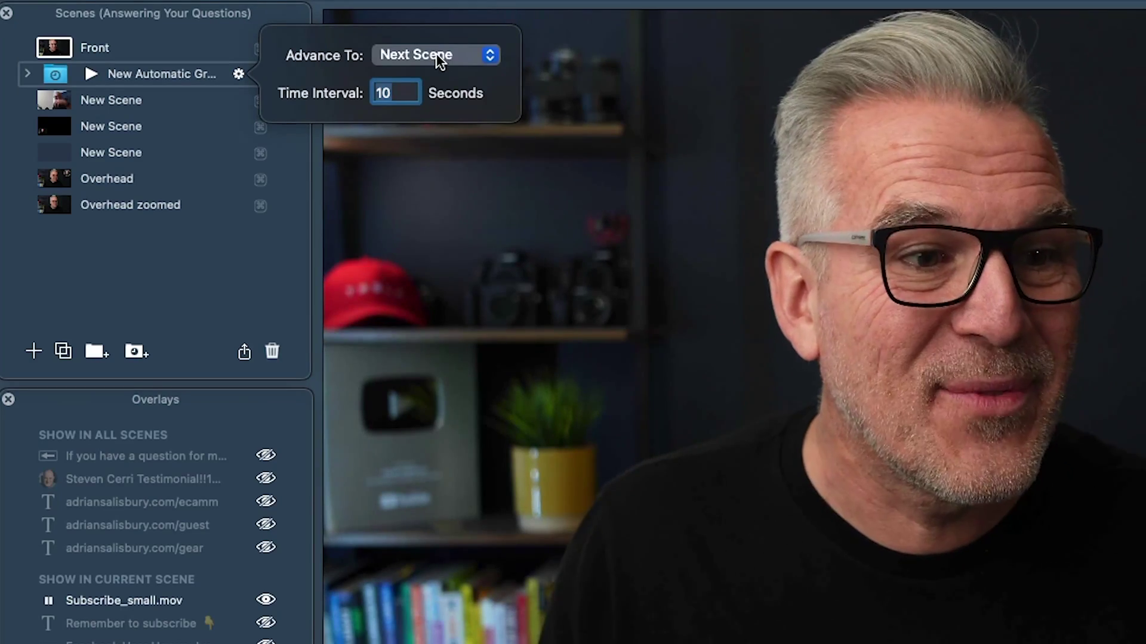
left_click(435, 53)
left_click(328, 66)
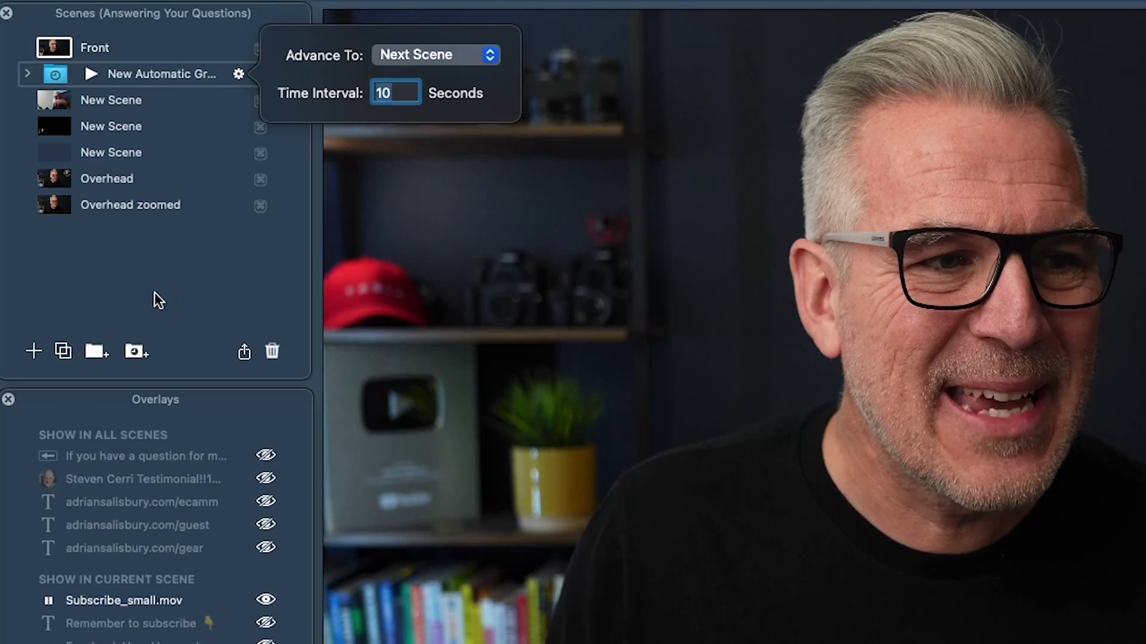
left_click(106, 84)
left_click_drag(84, 46, 110, 80)
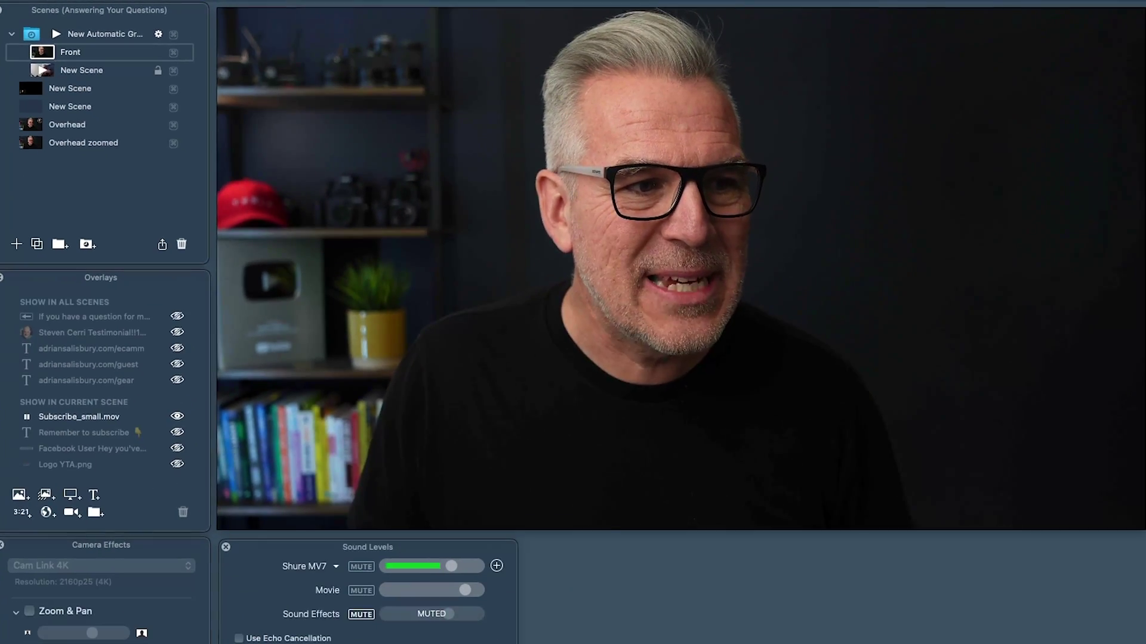
Switch to New Scene and set its camera to Cam Link 4K
left_click(68, 100)
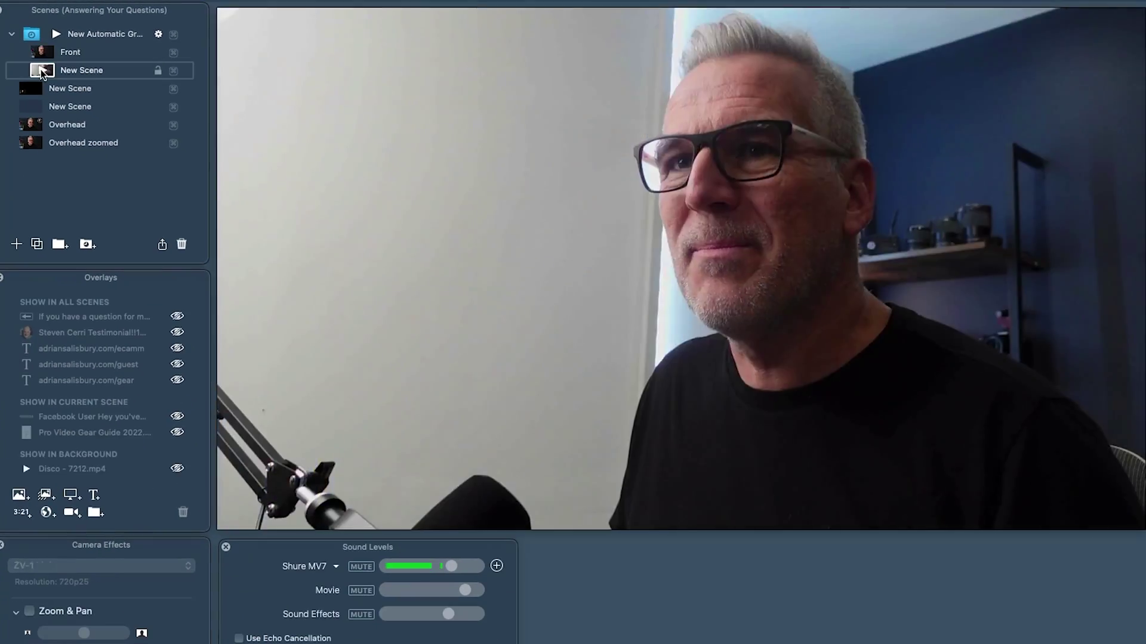
left_click(158, 34)
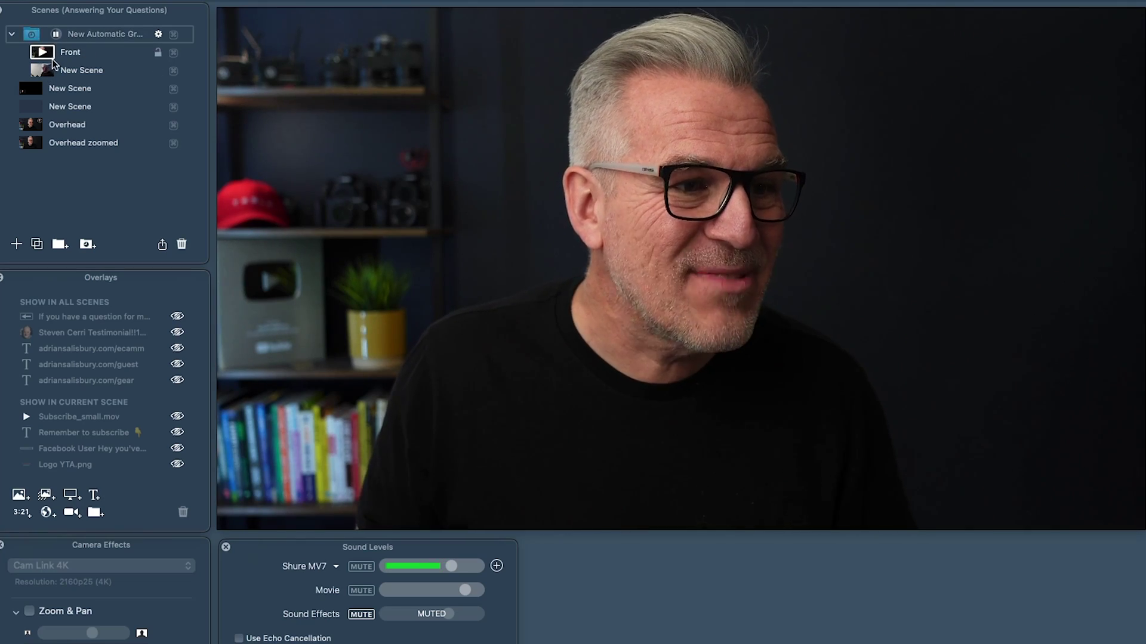
left_click(43, 72)
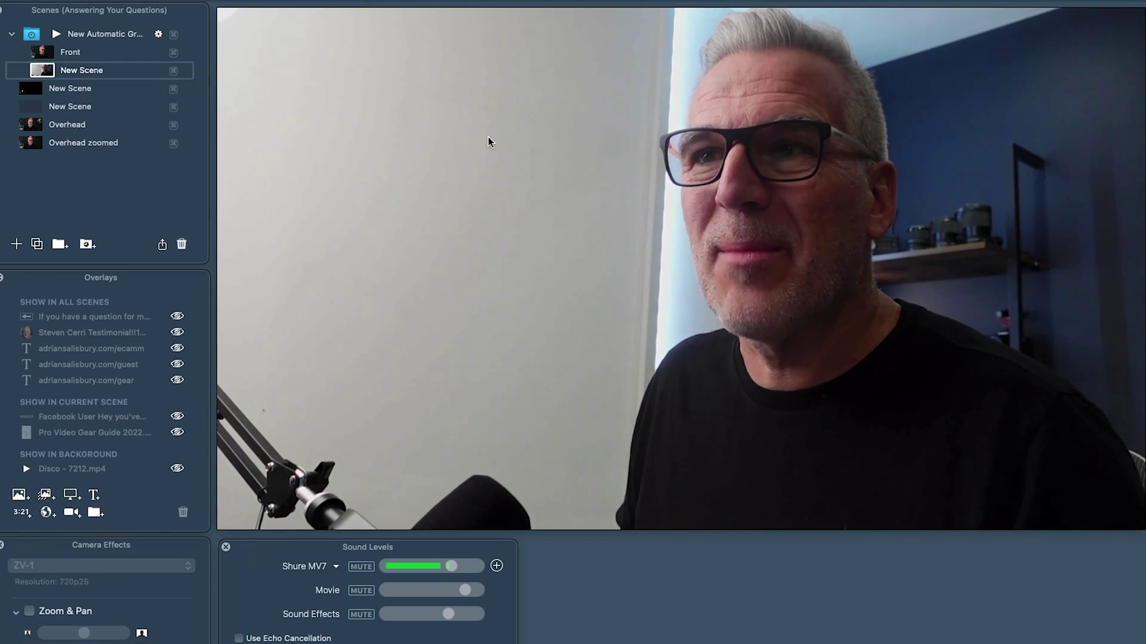
mouse_move(493, 141)
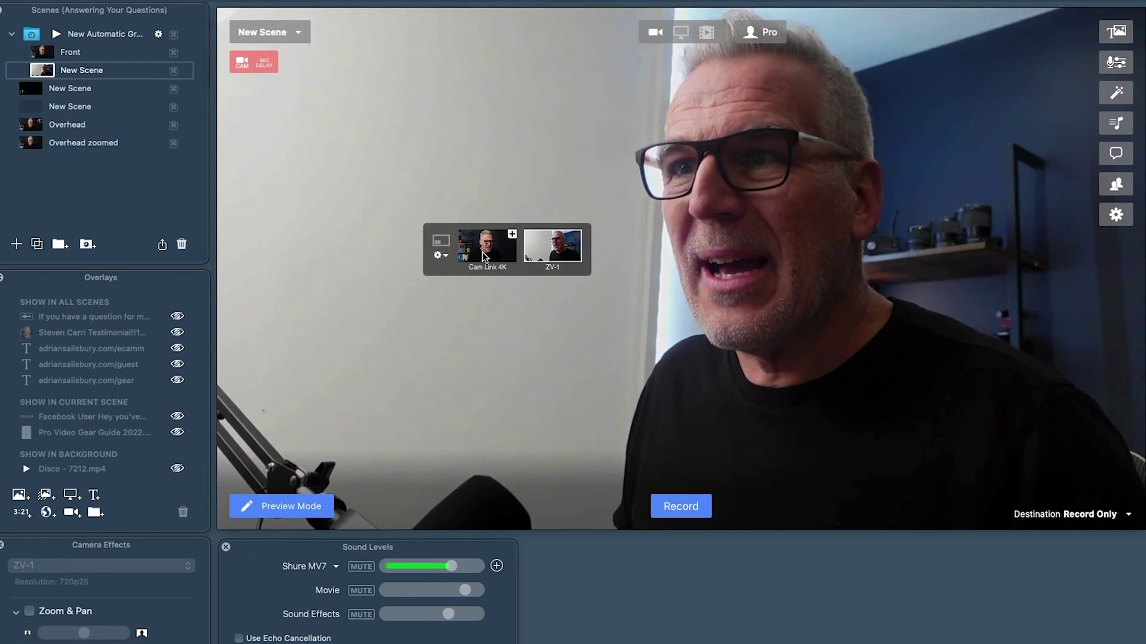
left_click(483, 256)
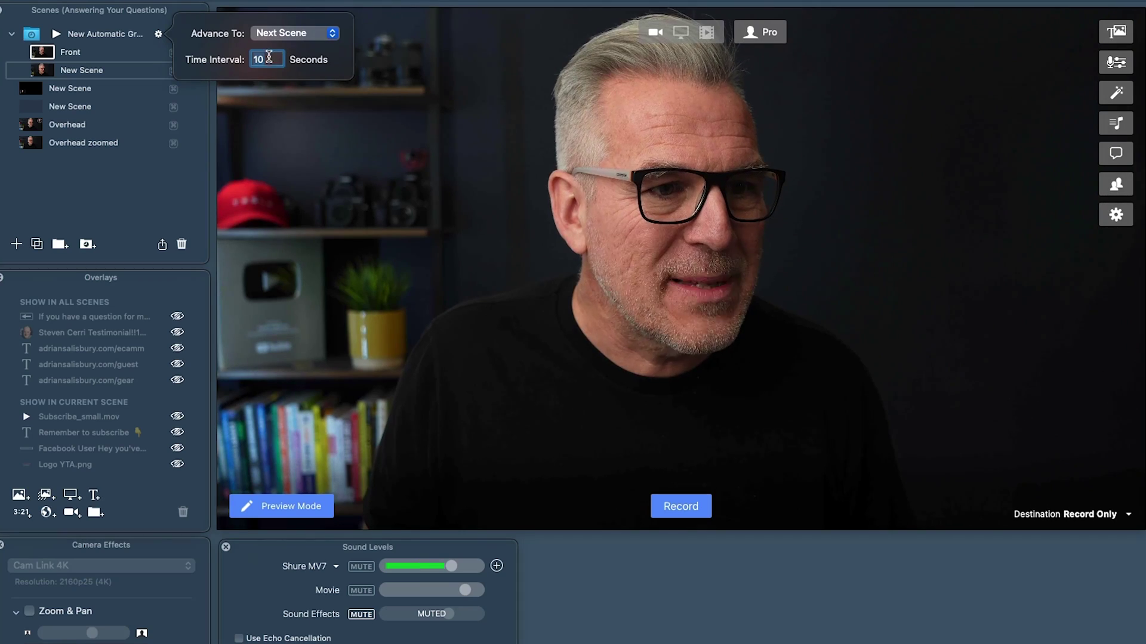
Delete New Scene from the automatic group
left_click(172, 243)
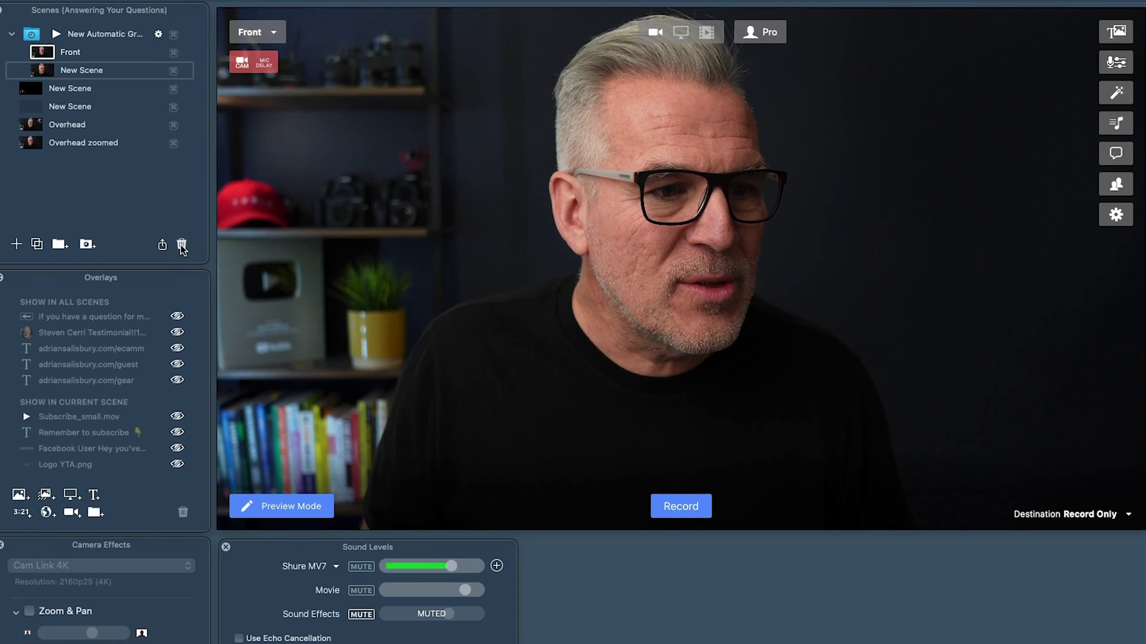
left_click(182, 246)
left_click(122, 187)
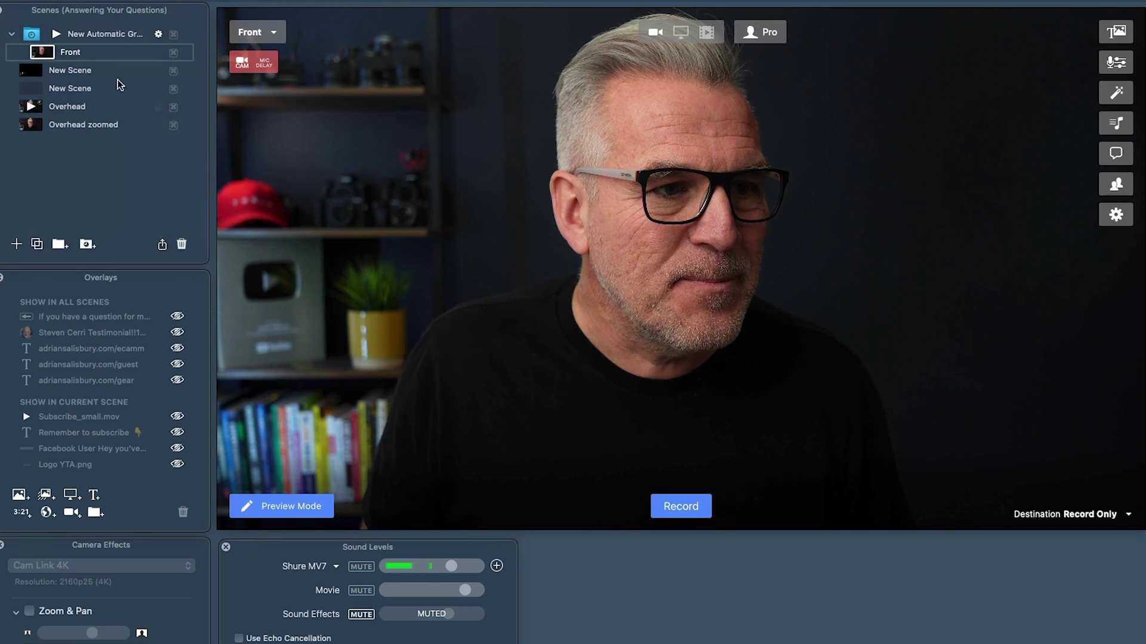
Turn on the Subscribe_small.mov overlay and review its playback options
left_click(63, 416)
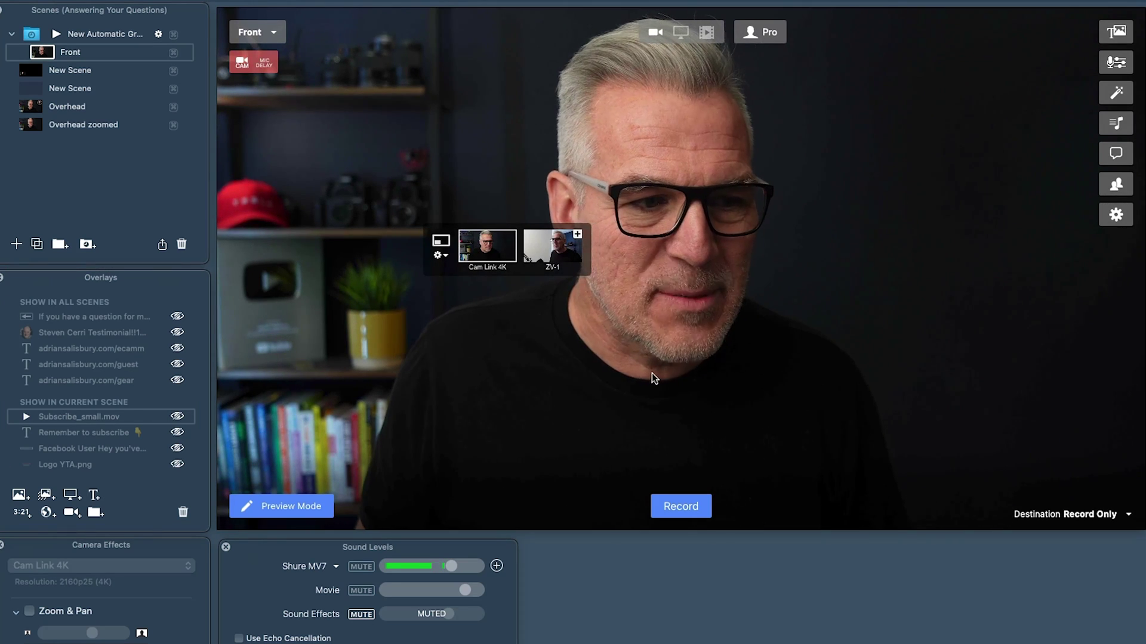
left_click(177, 417)
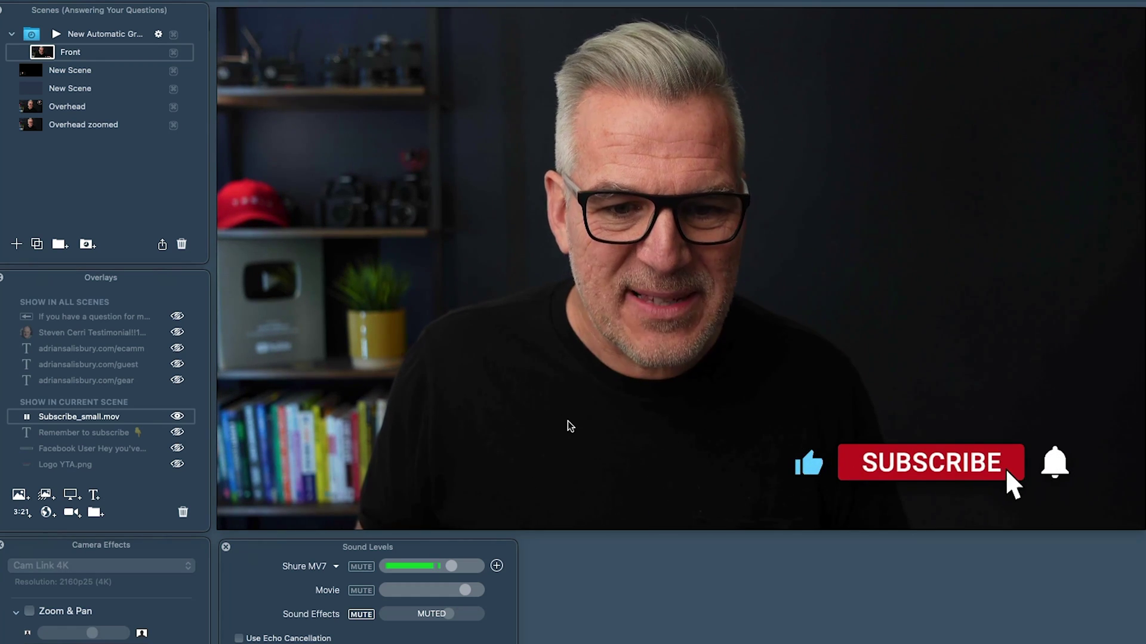
mouse_move(884, 469)
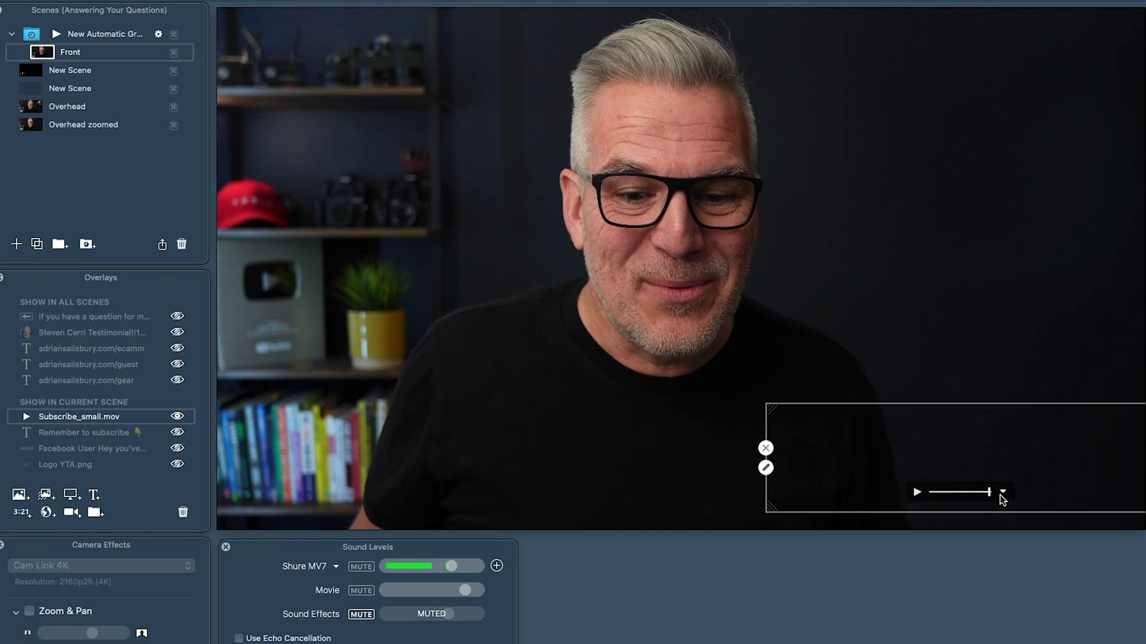
left_click(1002, 492)
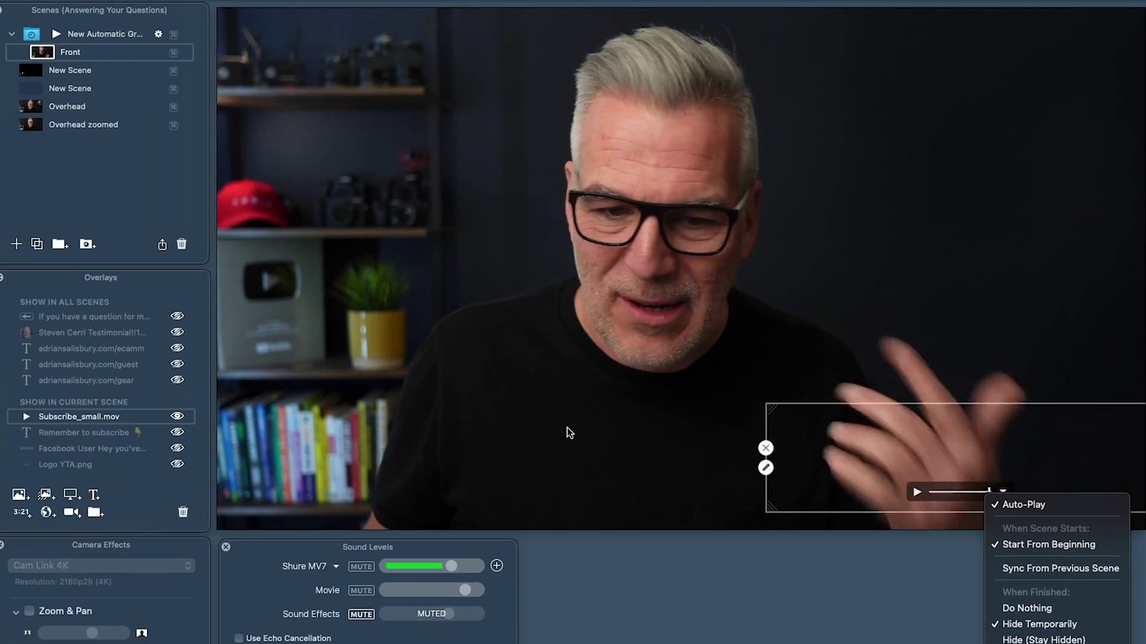
left_click(516, 410)
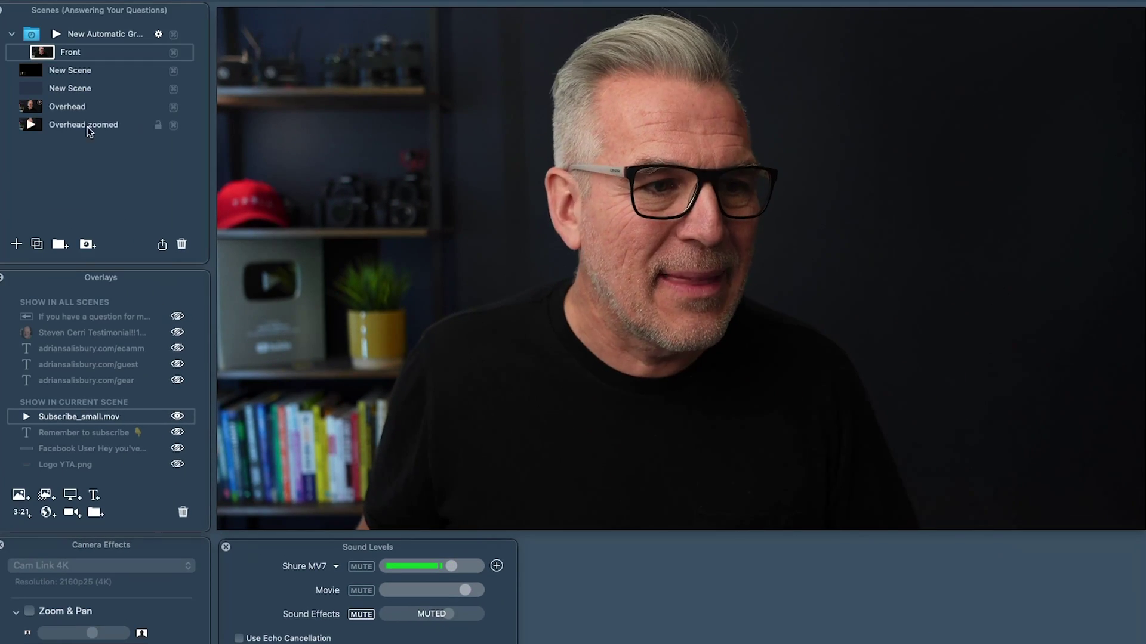
Duplicate Front, keep the group on Next Scene every 10 seconds, and return to Front
left_click(37, 244)
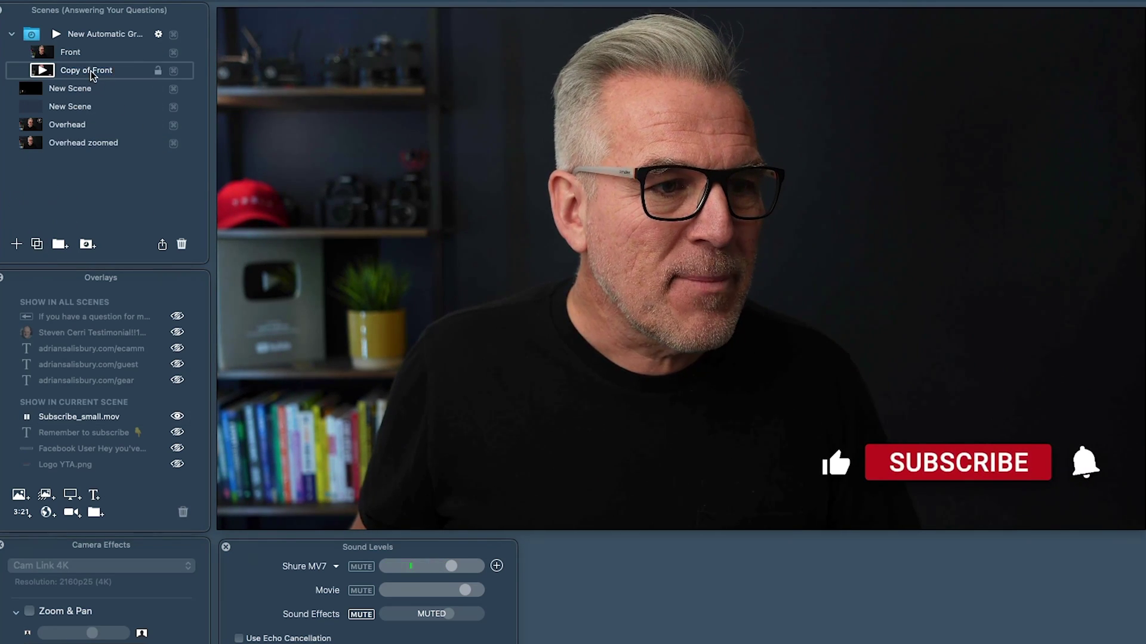
left_click(159, 34)
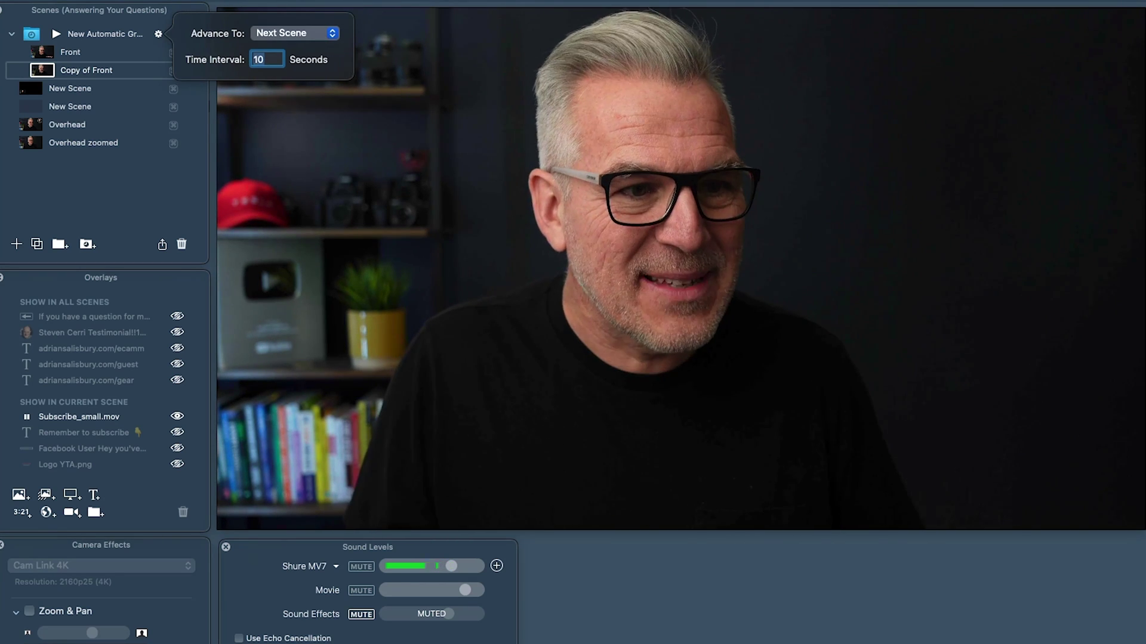
left_click(109, 187)
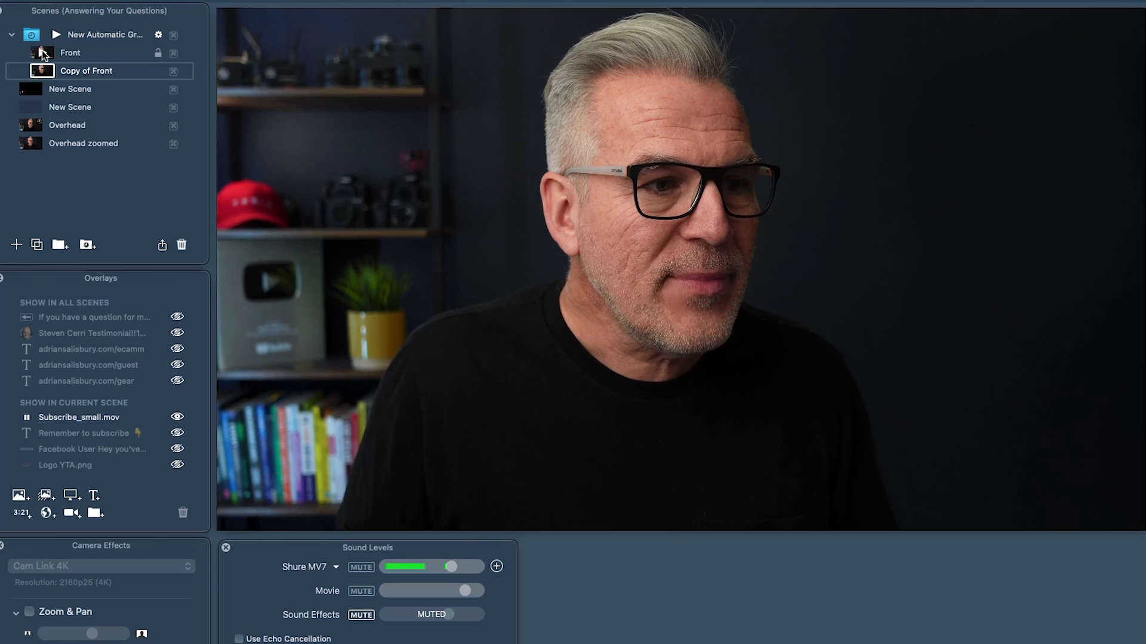
left_click(40, 52)
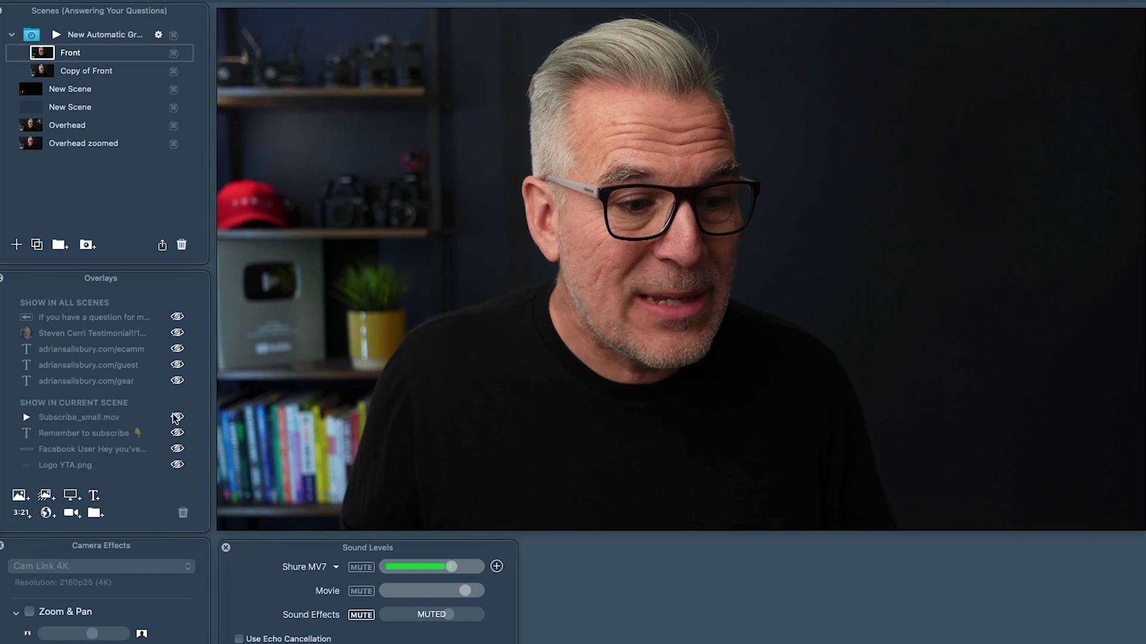
Show the Remember to subscribe overlay and give its text a red Maraschino background
left_click(178, 433)
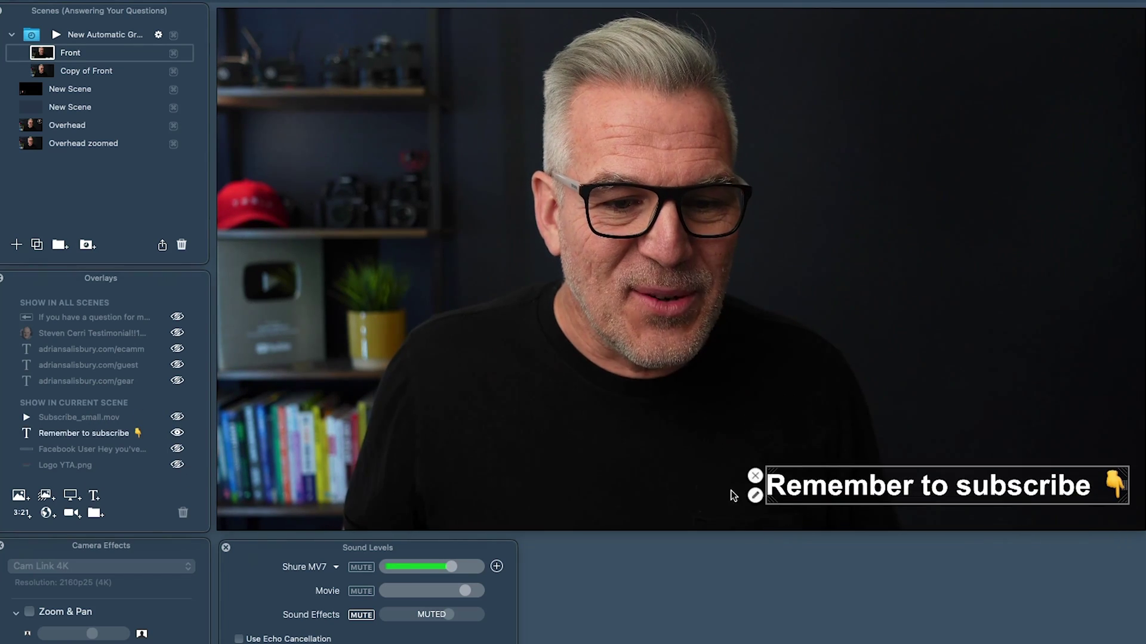
left_click(755, 496)
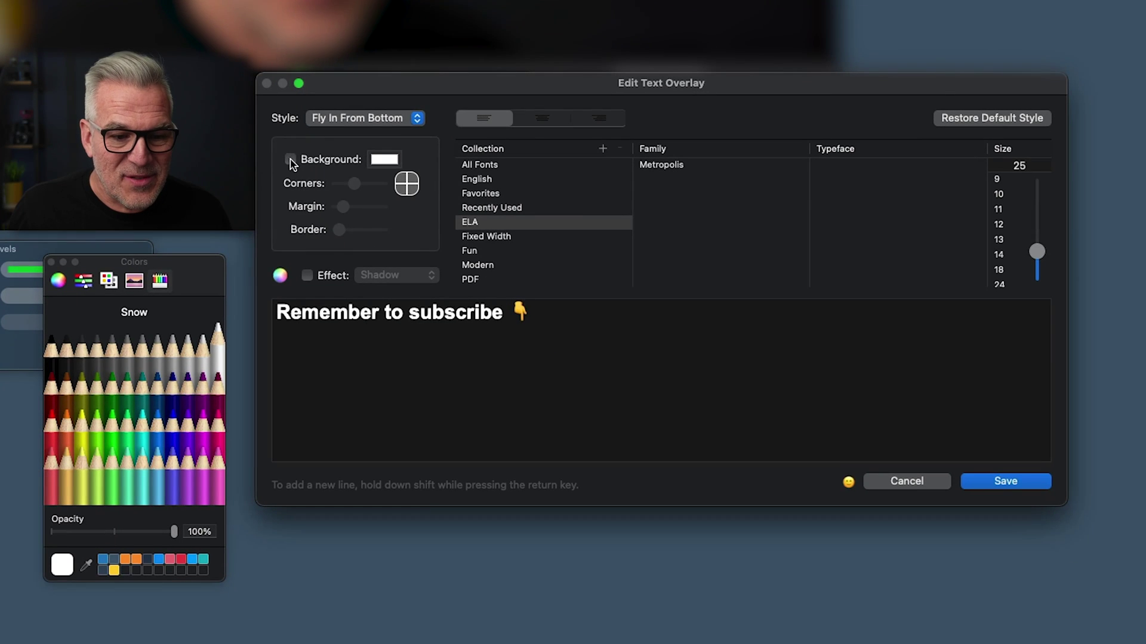
left_click(291, 159)
left_click(291, 160)
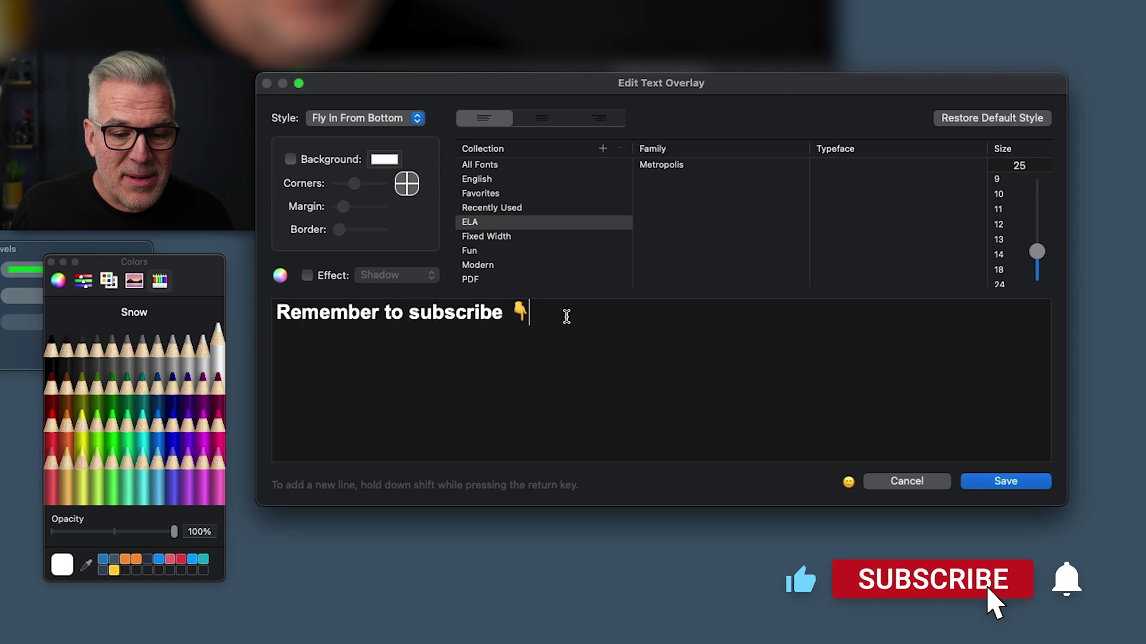
left_click(290, 160)
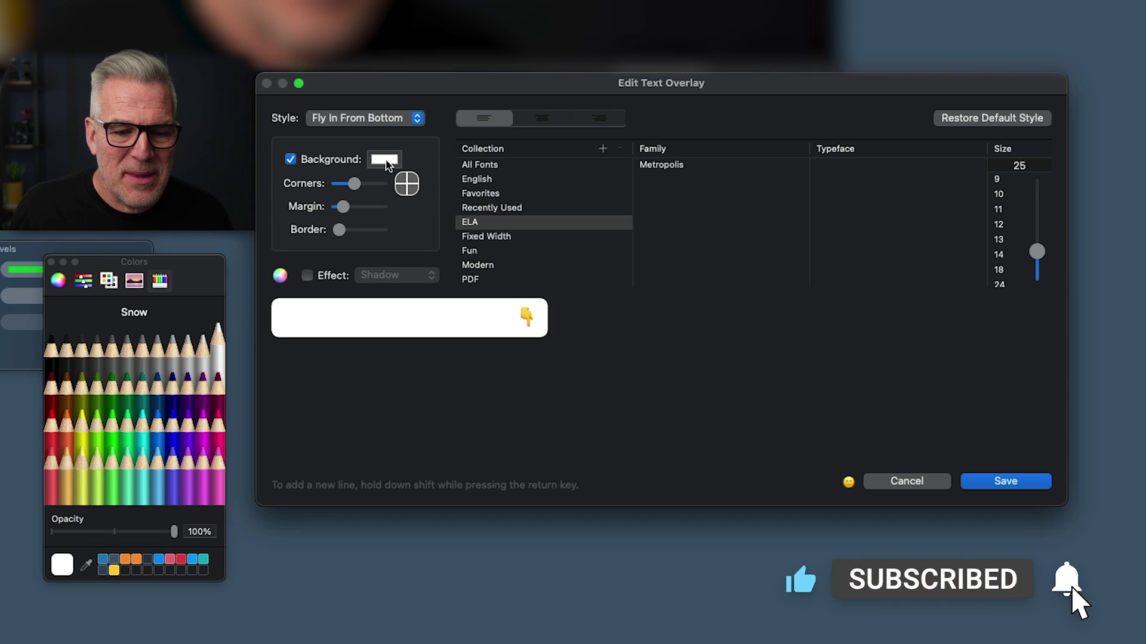
left_click(53, 438)
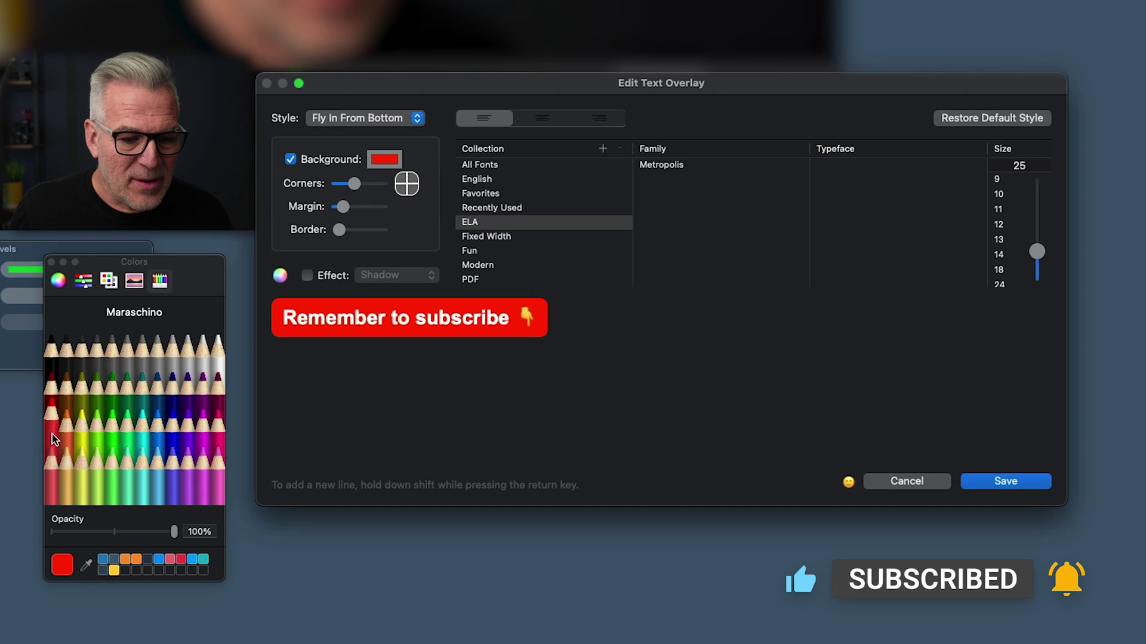
Keep the Fly In From Bottom style and nudge the banner slightly lower right
left_click(50, 263)
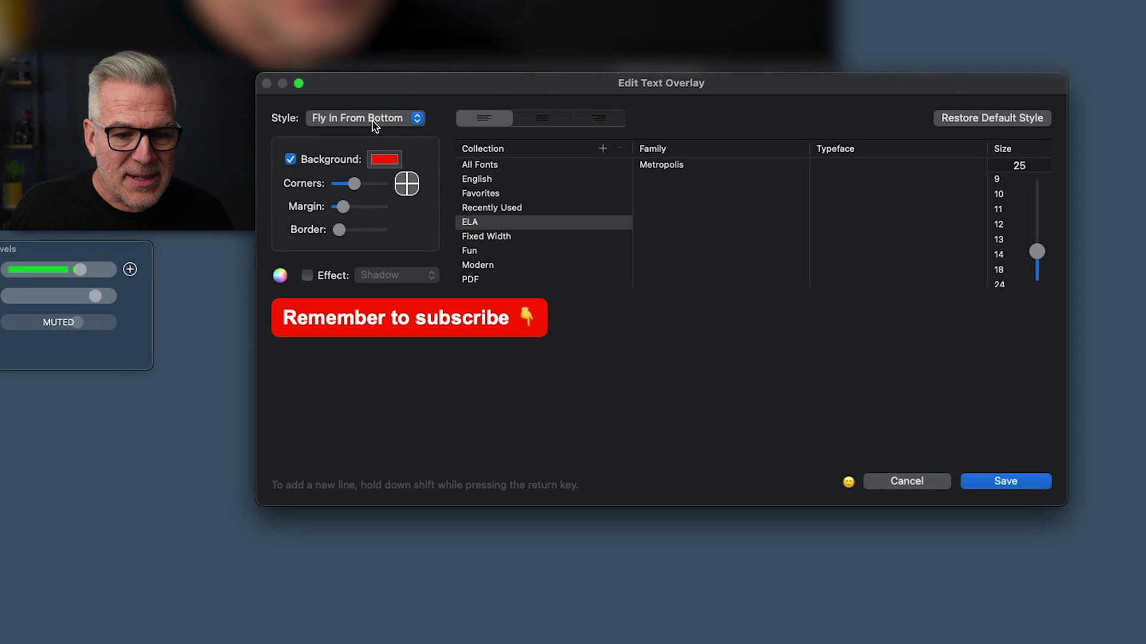
left_click(374, 118)
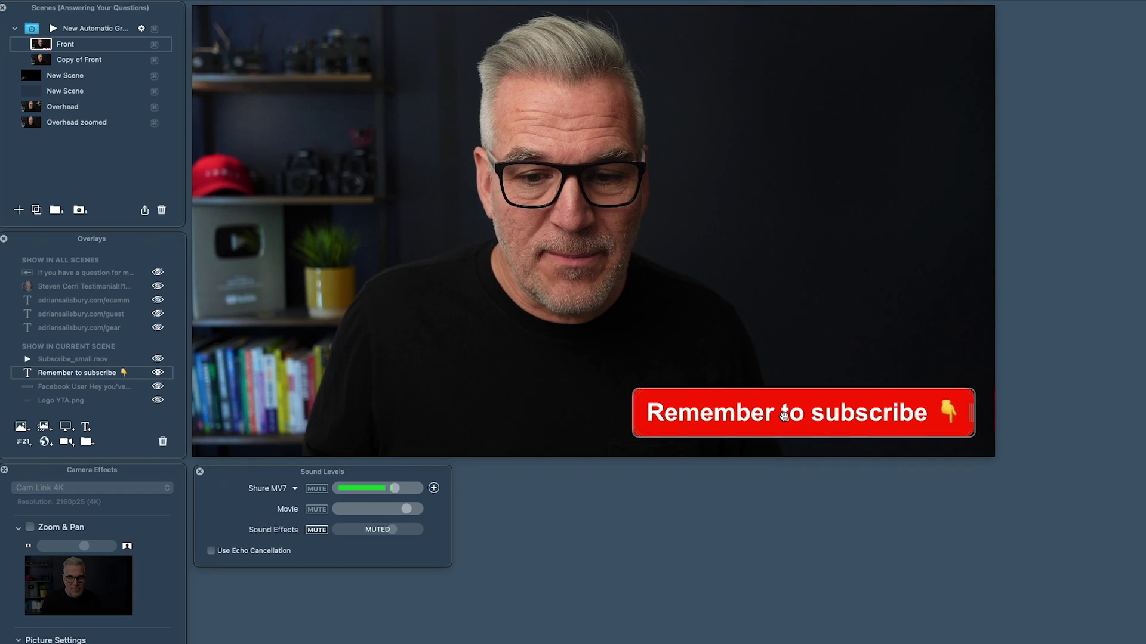
left_click_drag(783, 416, 789, 423)
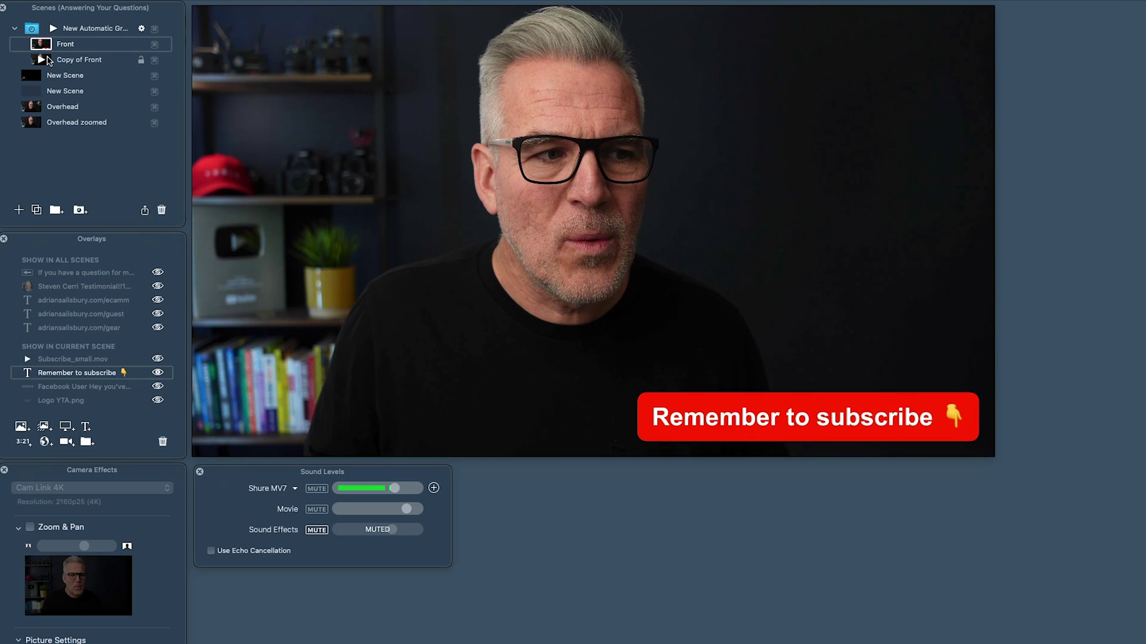
left_click(43, 59)
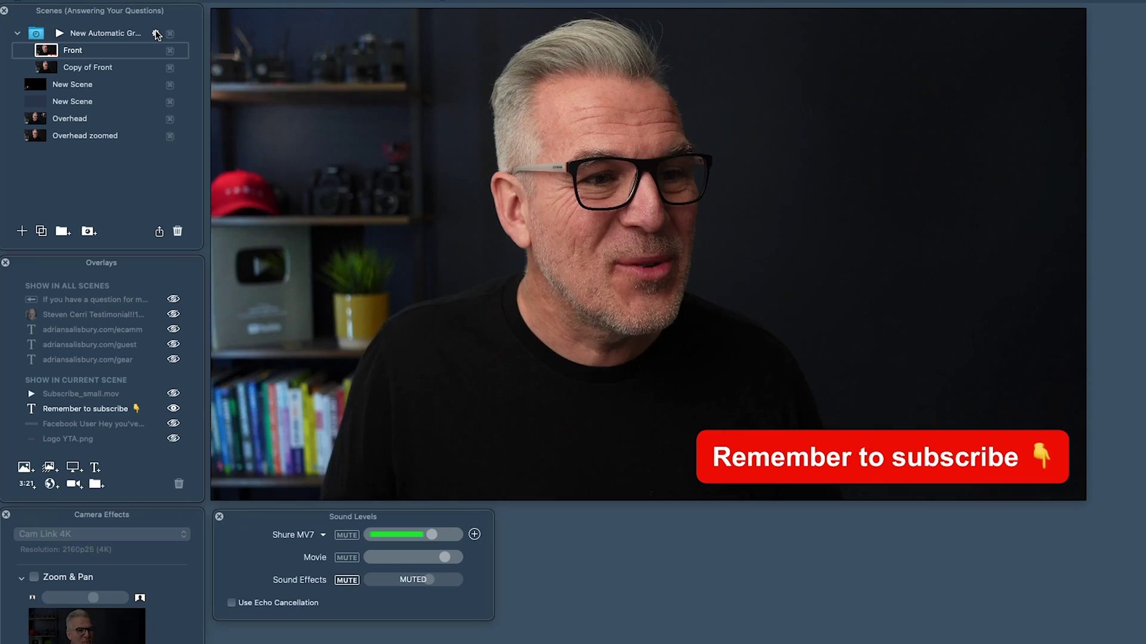
left_click(156, 34)
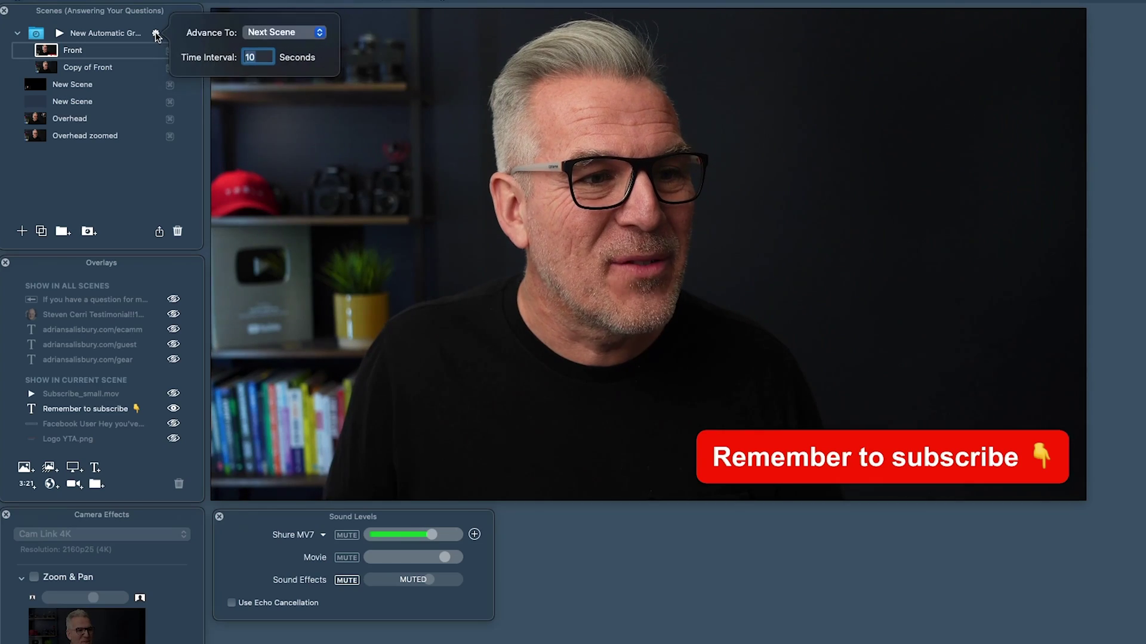
left_click(255, 59)
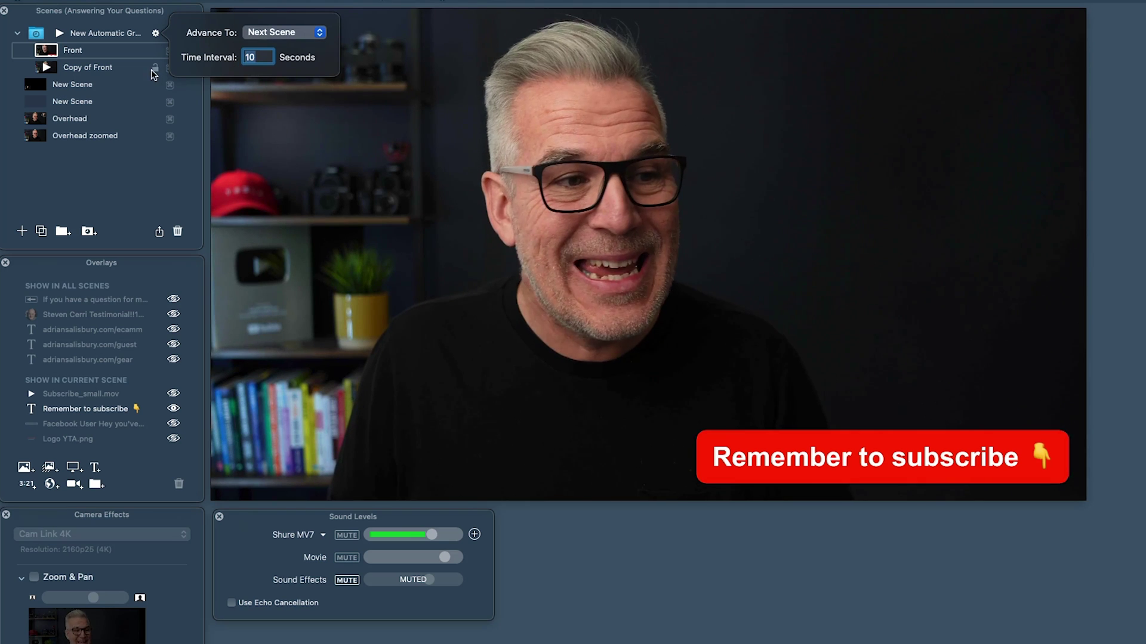
left_click(113, 48)
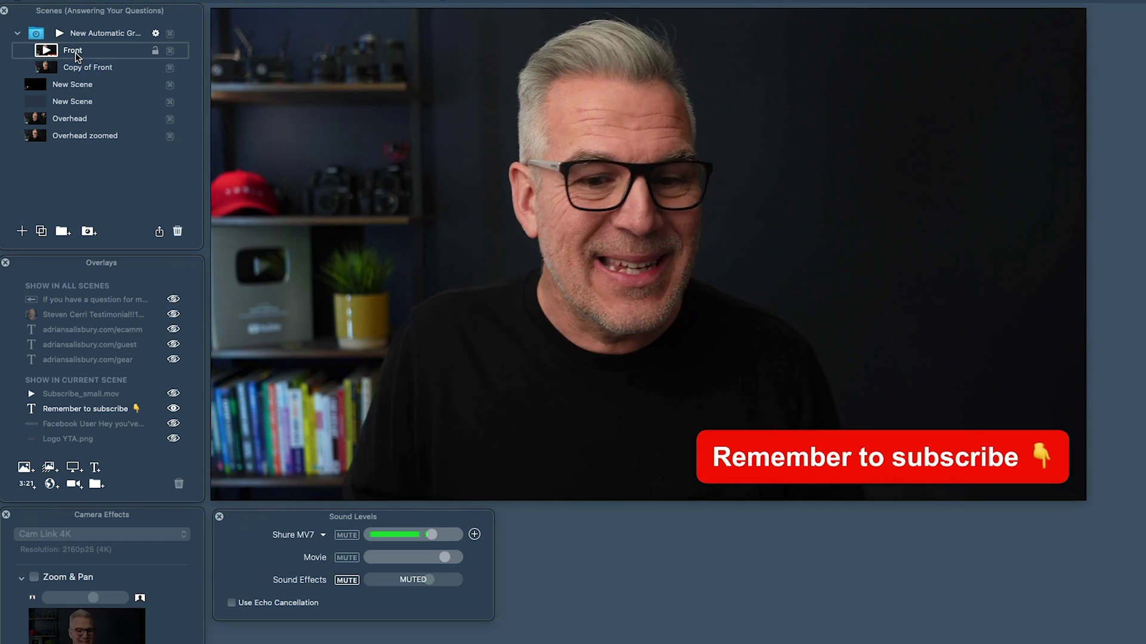
Run Front and Copy of Front in turn to watch the red banner appear and disappear
left_click(47, 70)
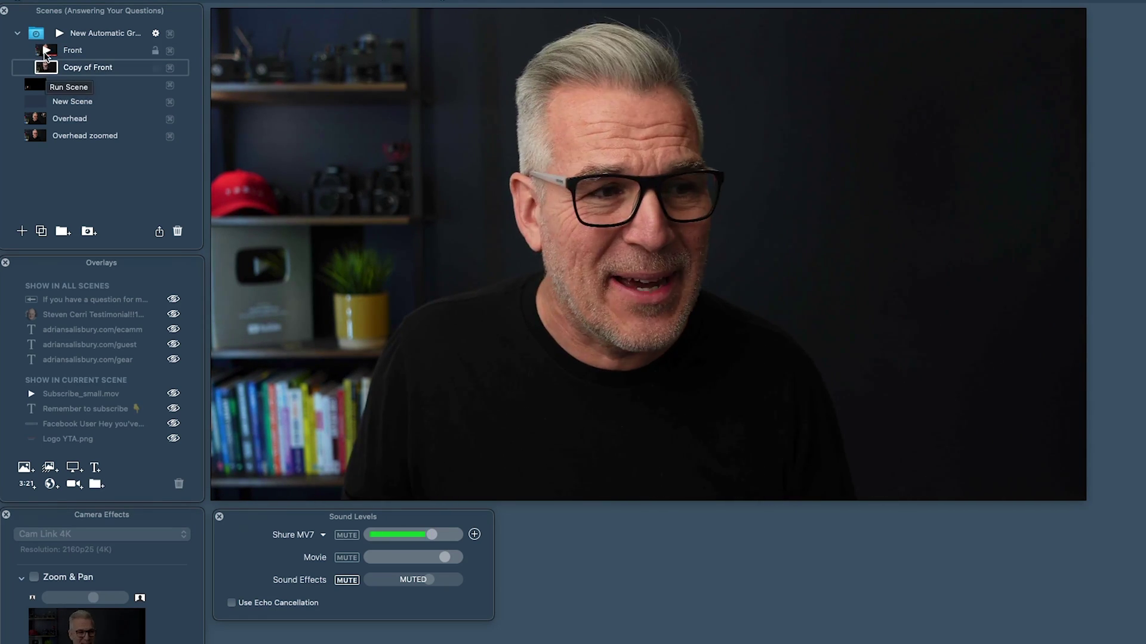
left_click(47, 69)
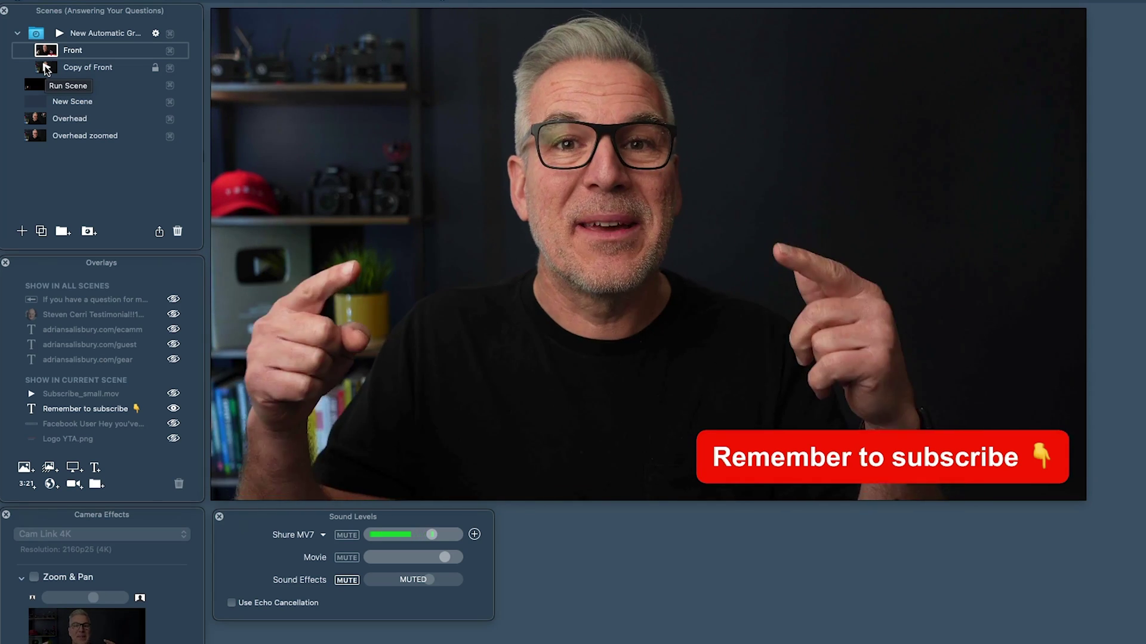
left_click(45, 67)
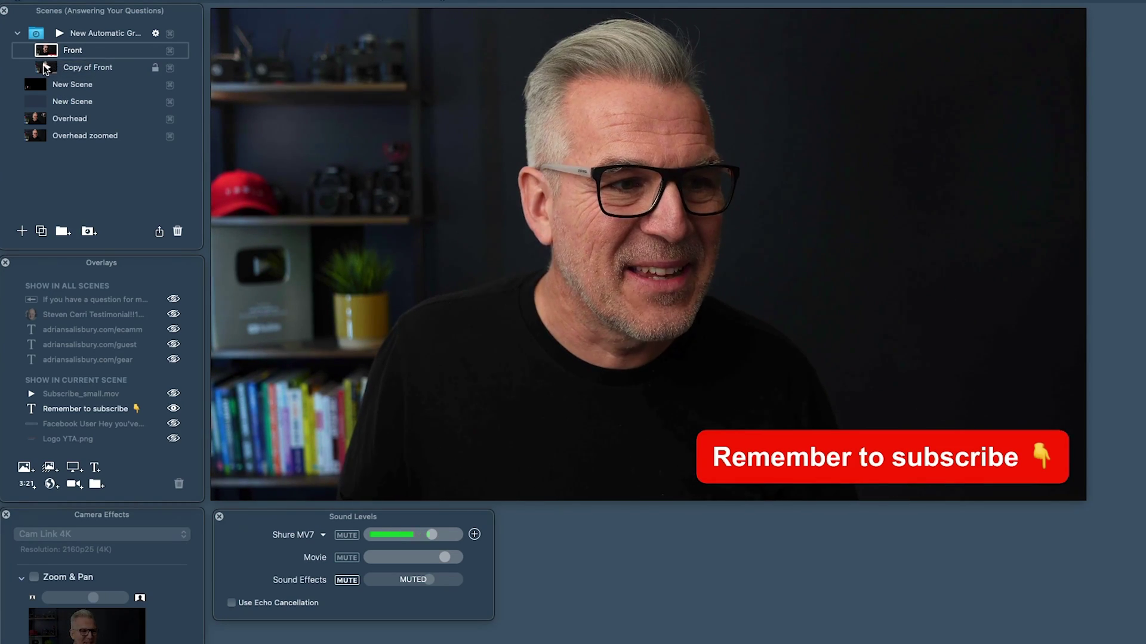
left_click(44, 66)
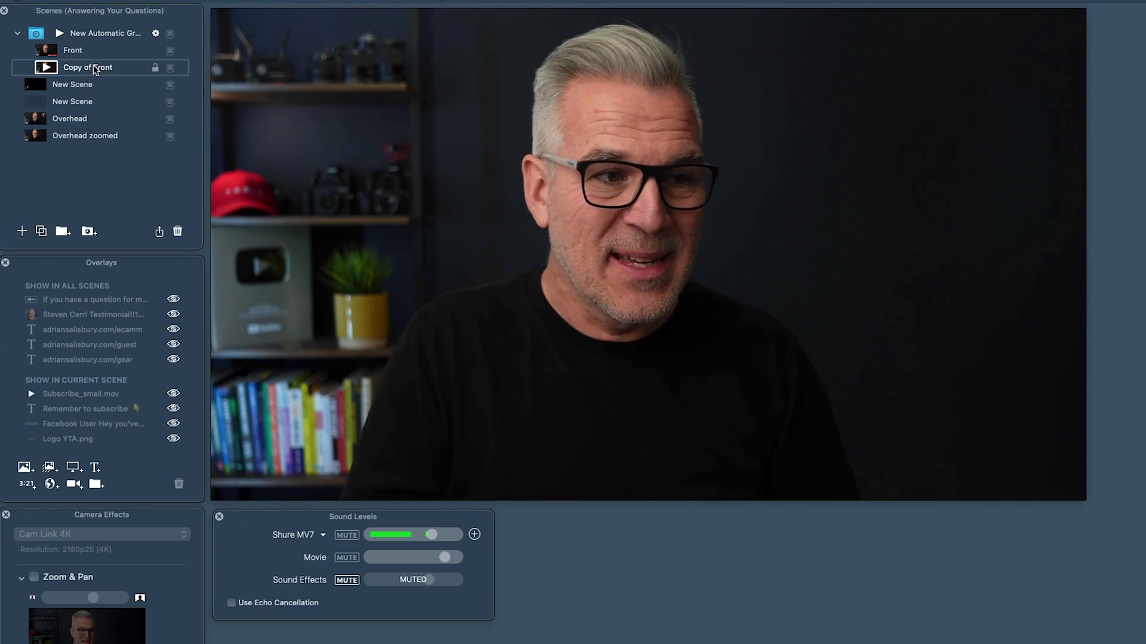